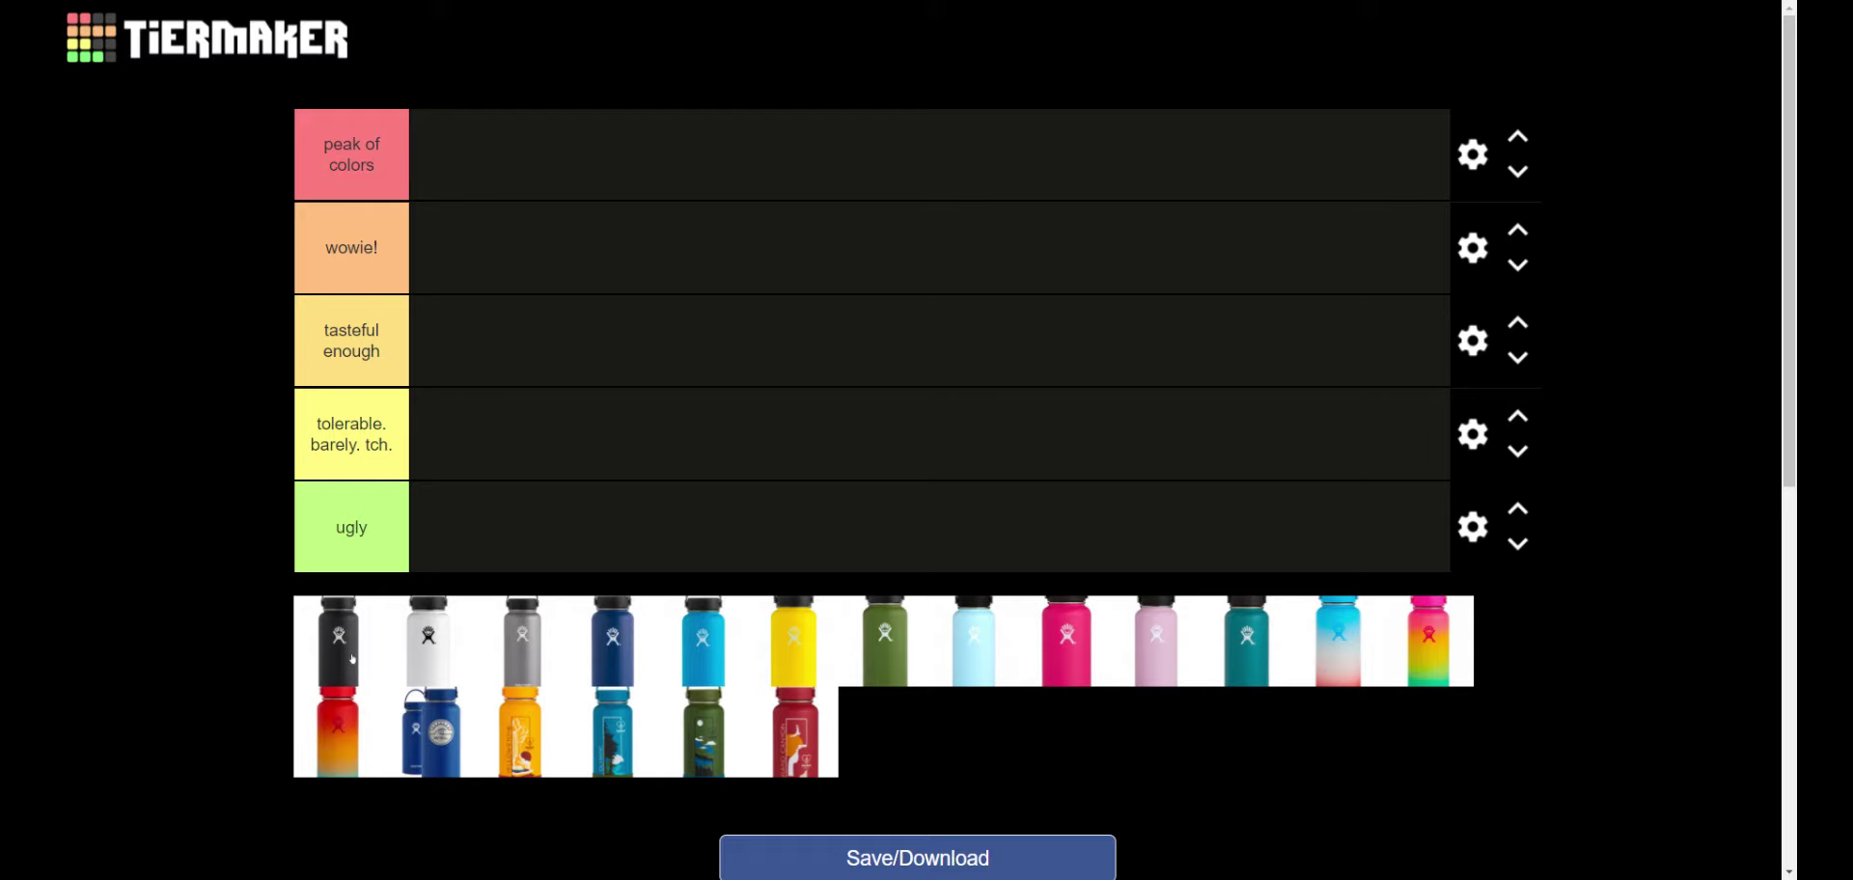
Rank black, grey, navy as peak of colors; white, blue tasteful enough; yellow ugly; green wowie!
mouse_move(352, 659)
mouse_down()
mouse_move(611, 223)
mouse_move(608, 178)
mouse_up()
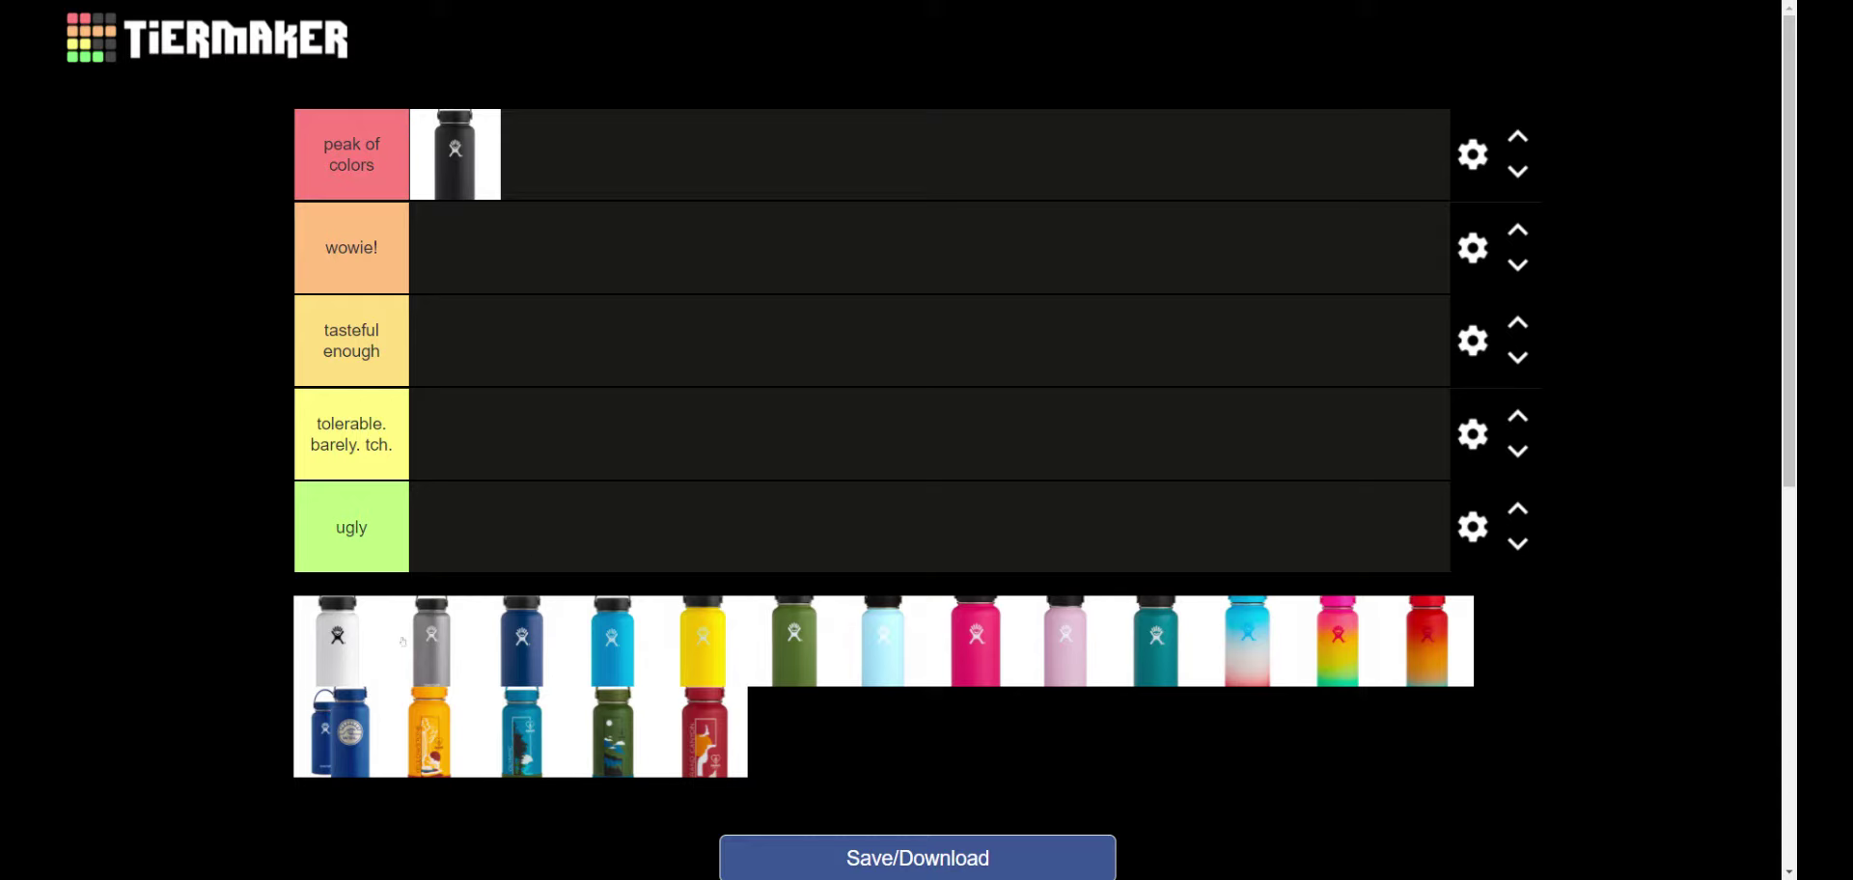
mouse_move(337, 644)
mouse_down()
mouse_move(577, 330)
mouse_move(560, 261)
mouse_move(568, 297)
mouse_move(609, 310)
mouse_up()
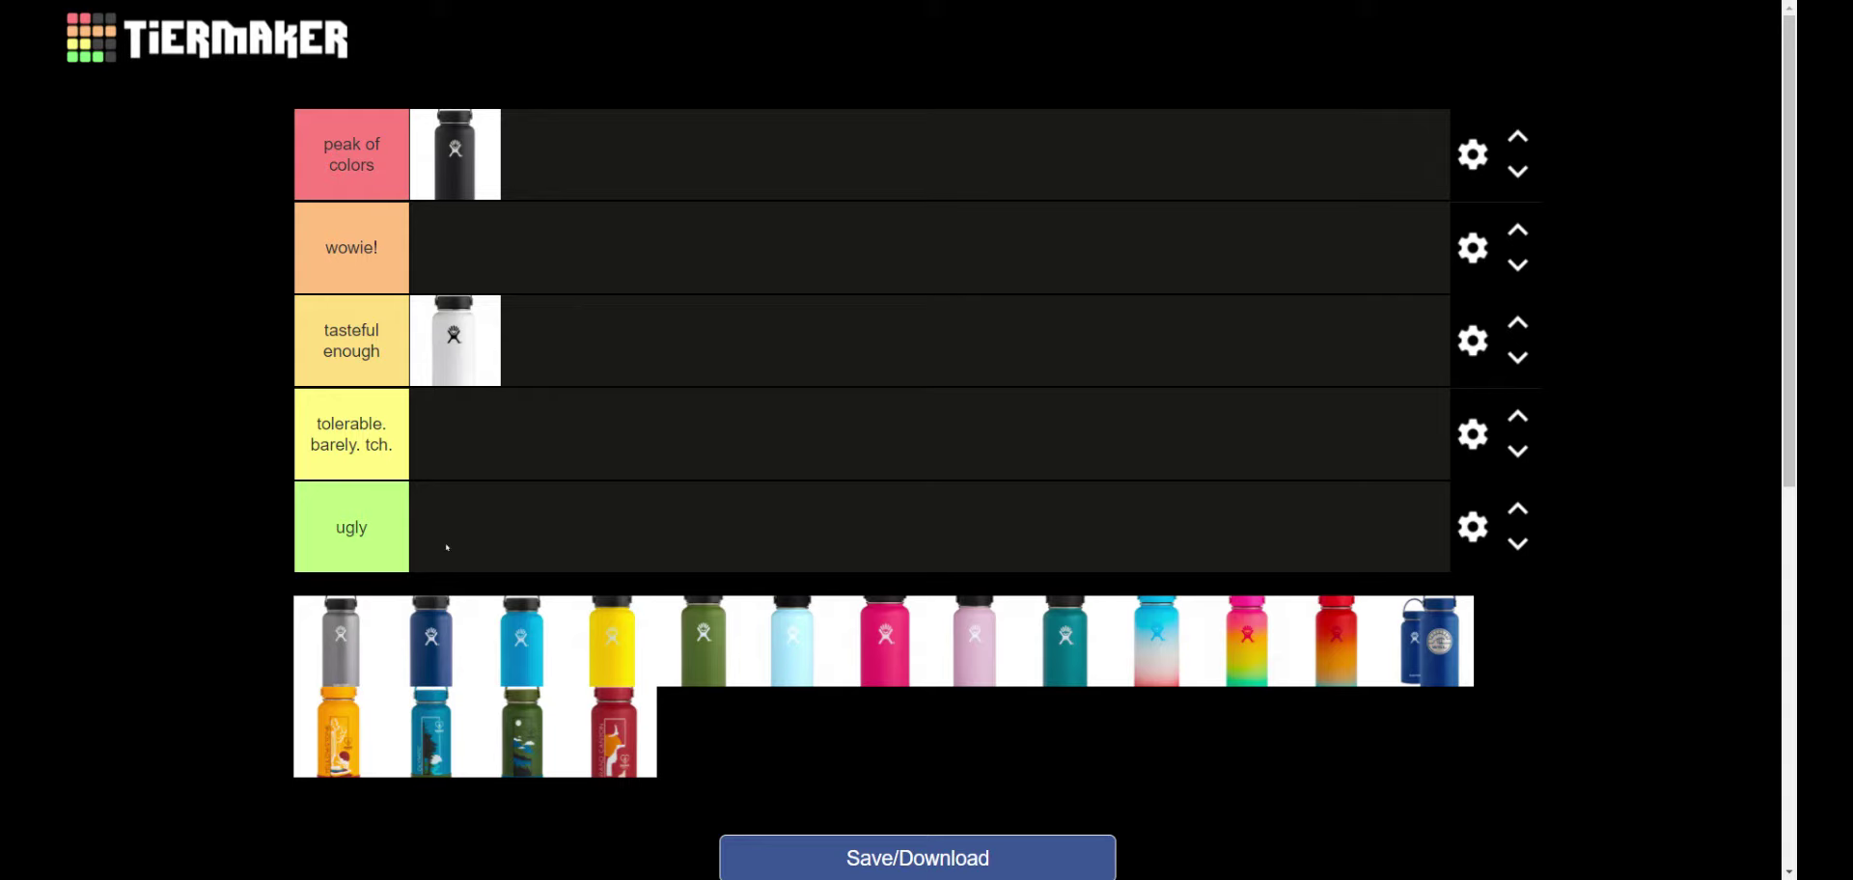
drag(356, 640, 664, 162)
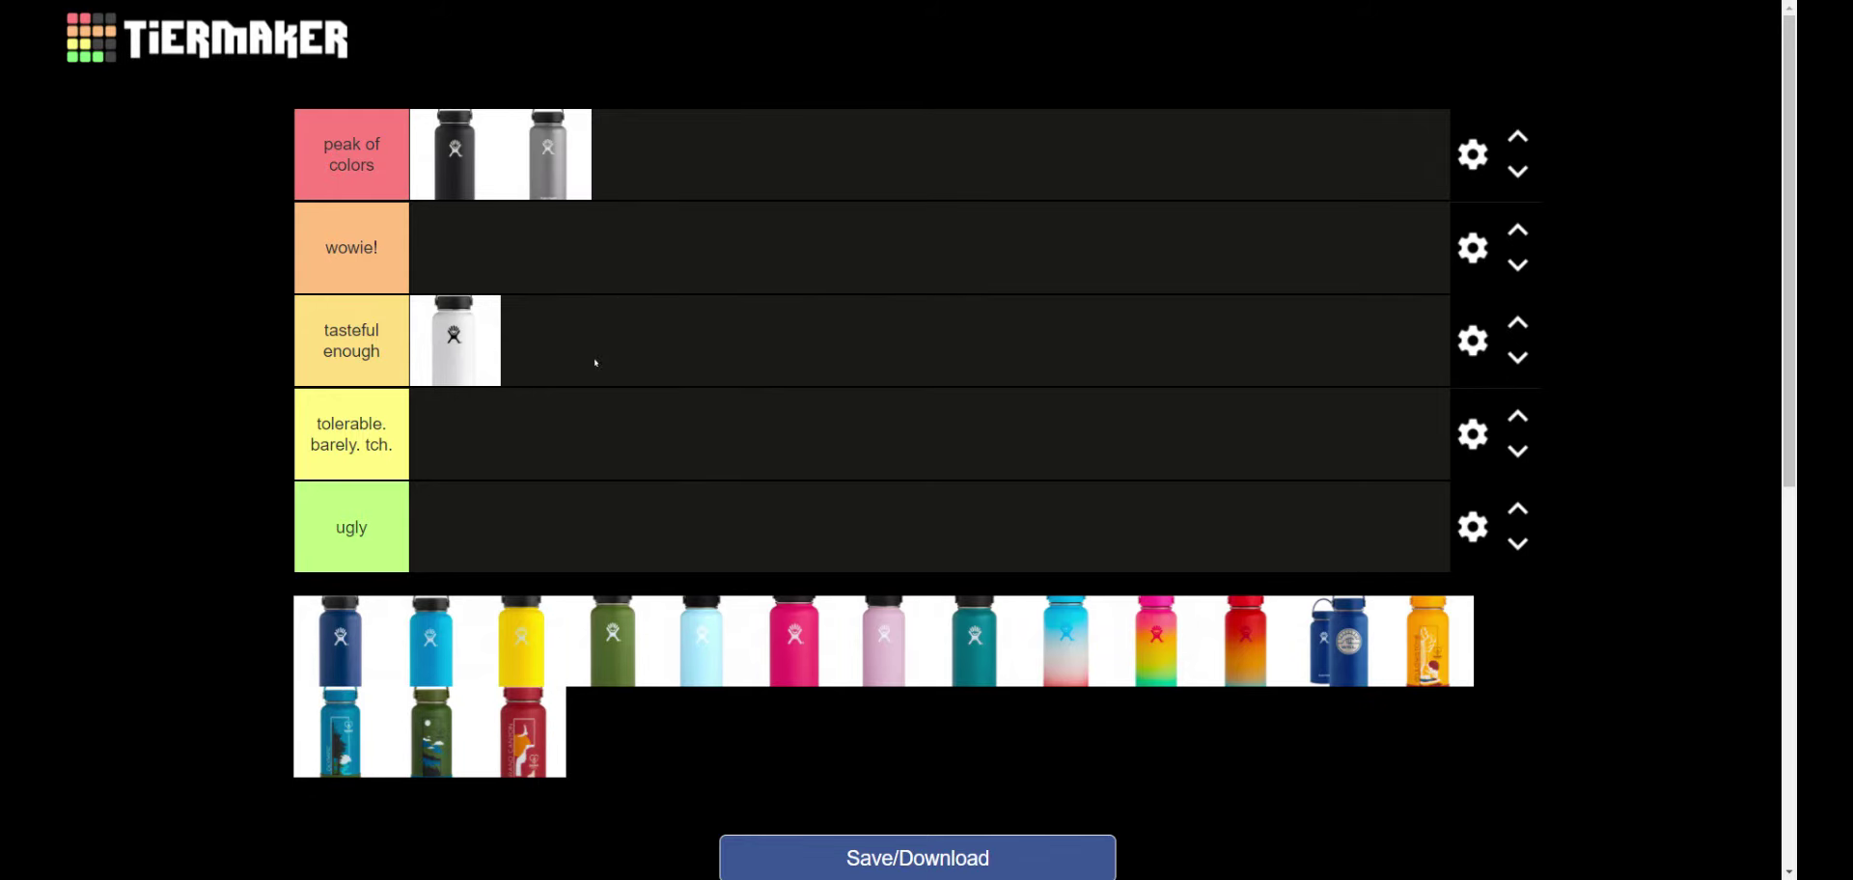
mouse_move(350, 657)
mouse_down()
mouse_move(758, 222)
mouse_move(880, 187)
mouse_up()
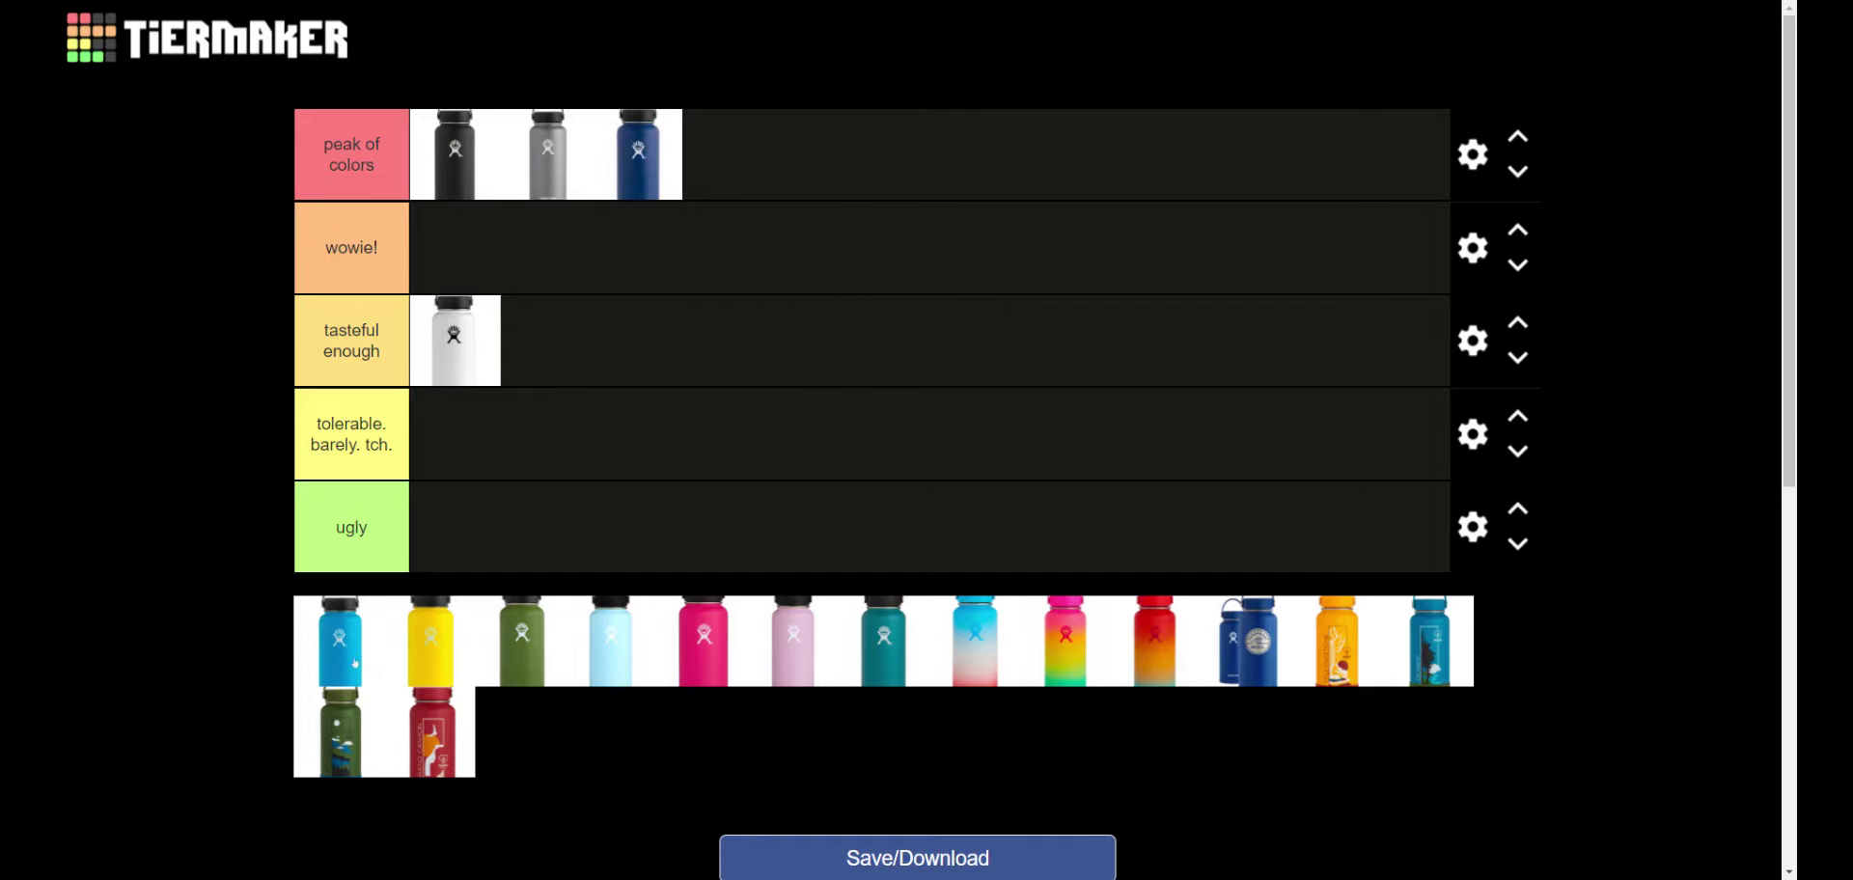
mouse_move(355, 663)
mouse_down()
mouse_move(498, 446)
mouse_move(540, 206)
mouse_move(613, 386)
mouse_move(662, 373)
mouse_move(641, 359)
mouse_move(614, 433)
mouse_move(637, 352)
mouse_up()
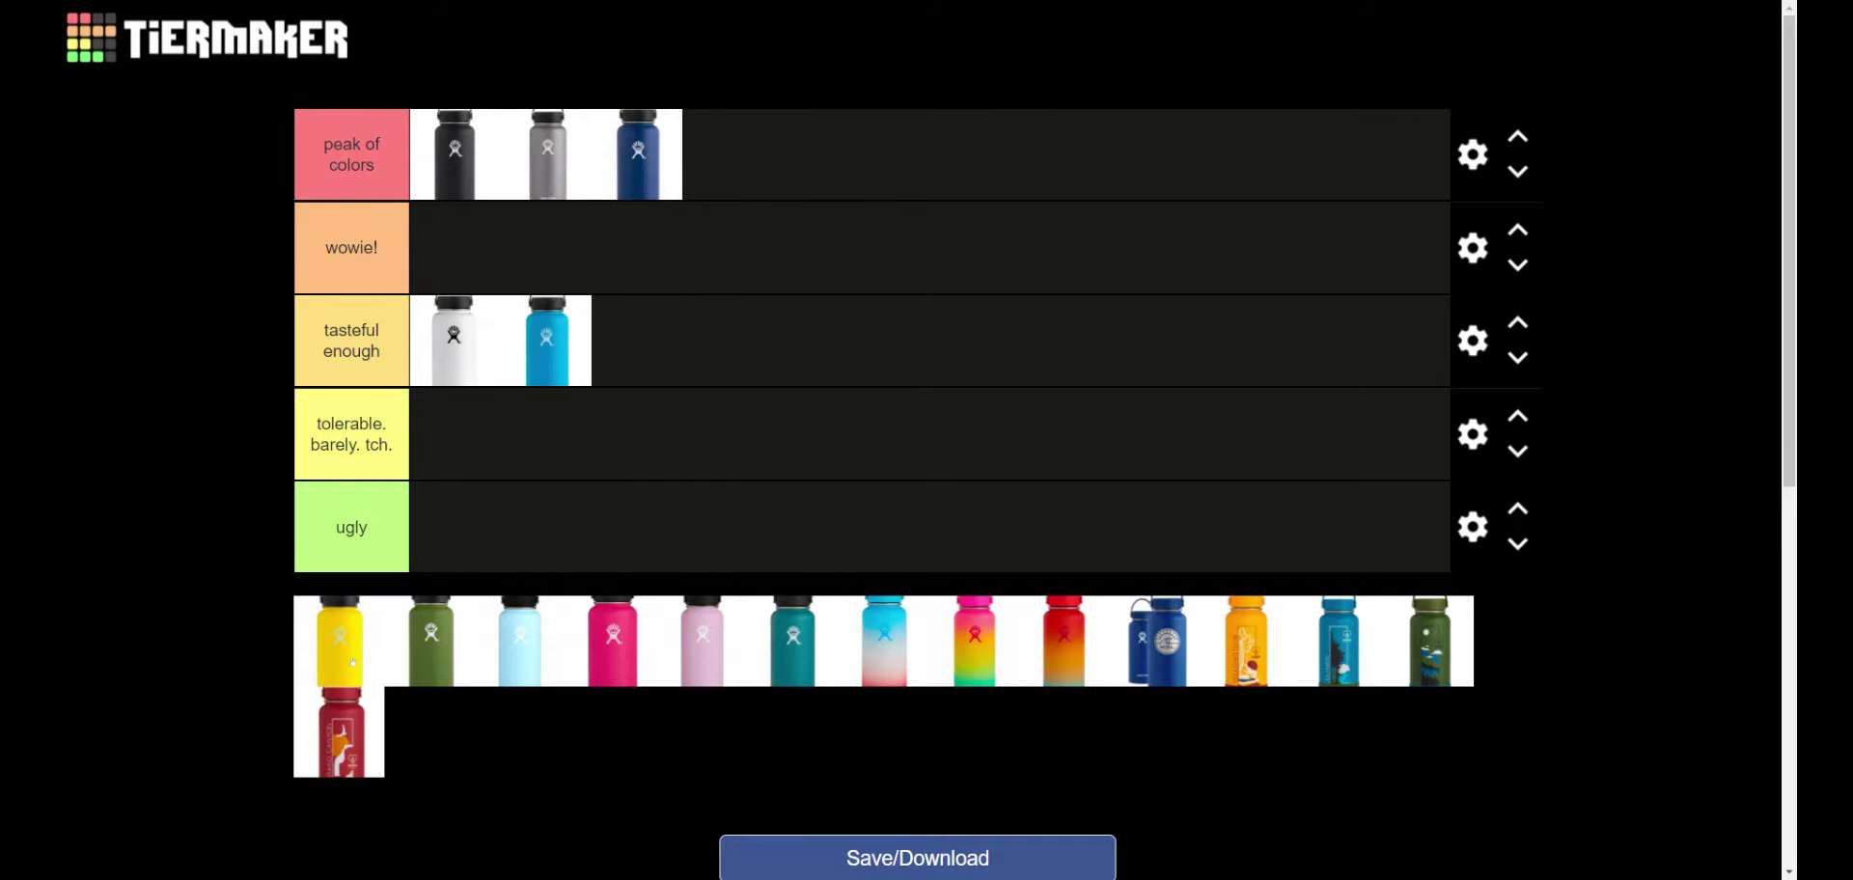
mouse_move(353, 663)
mouse_down()
mouse_move(386, 579)
mouse_move(414, 590)
mouse_up()
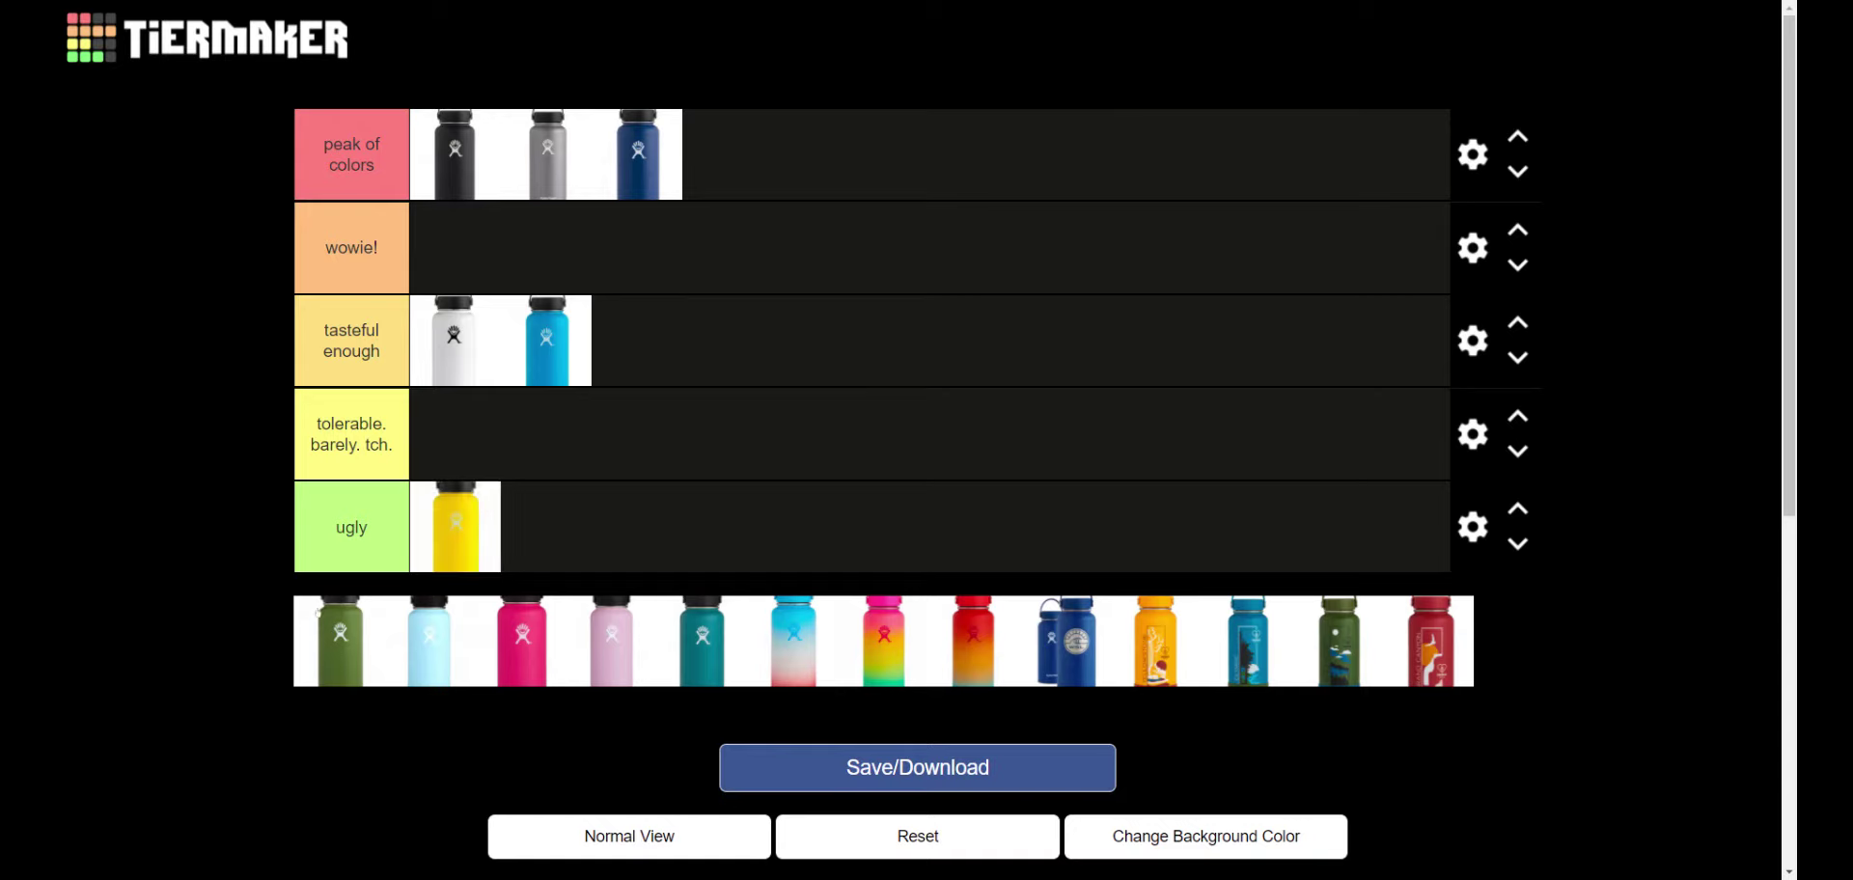
mouse_move(360, 653)
mouse_down()
mouse_move(425, 338)
mouse_move(490, 238)
mouse_up()
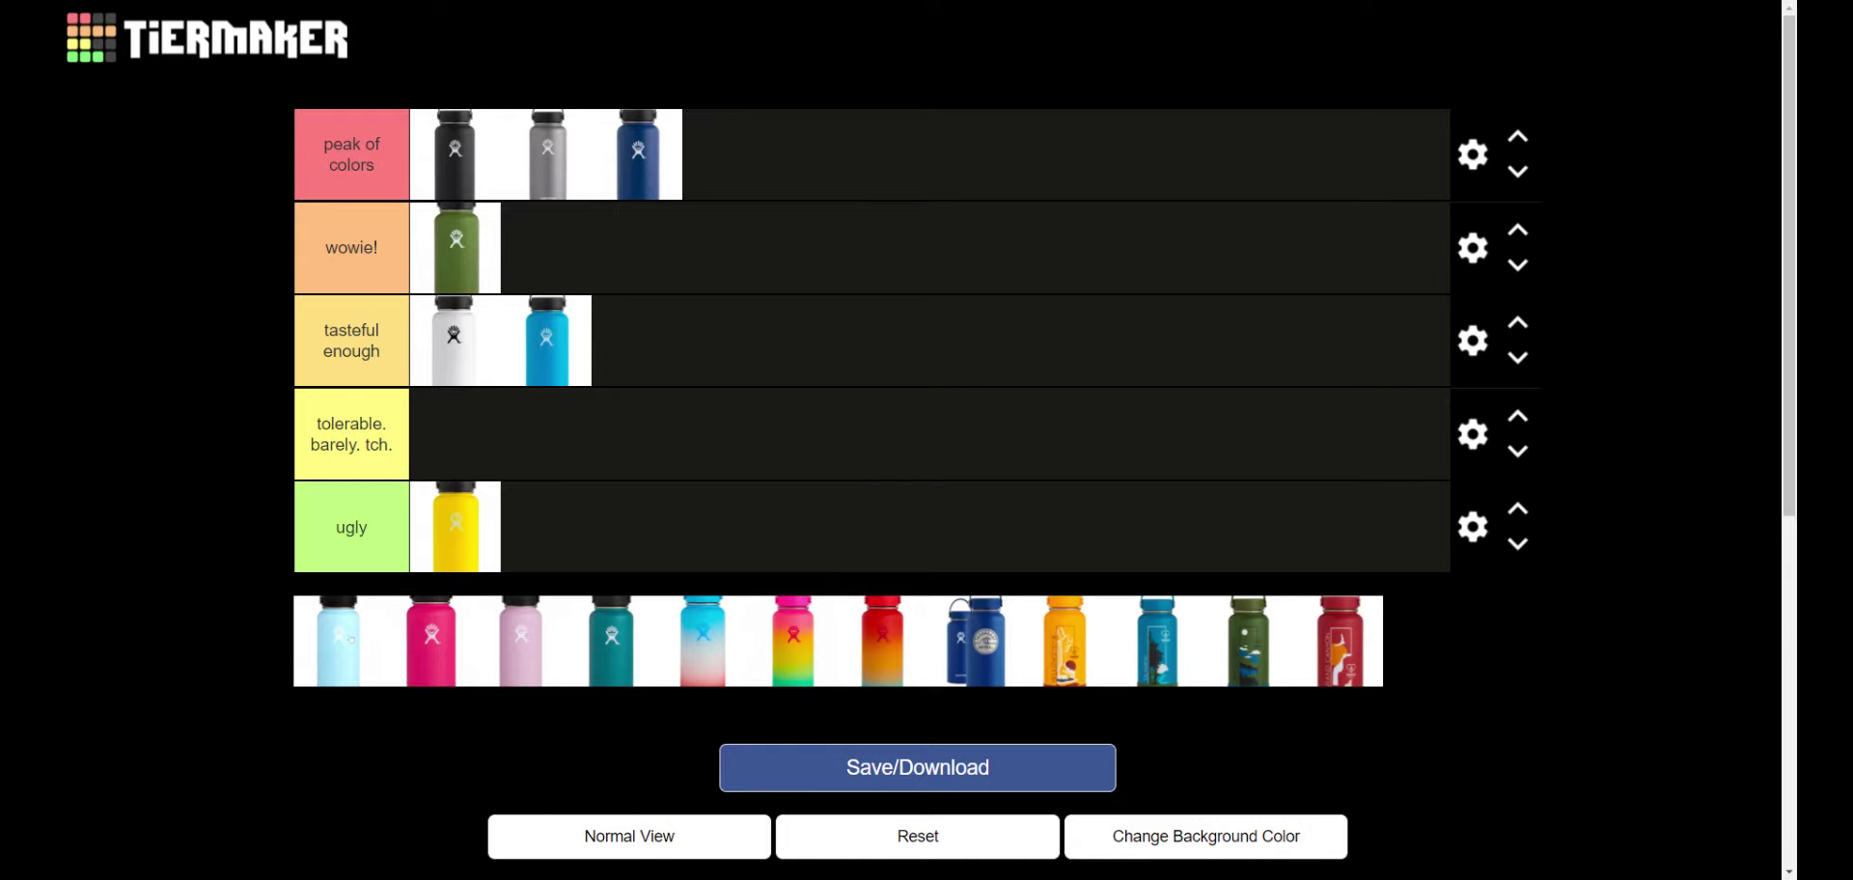
Move light blue and teal into wowie!, hot pink into ugly, and light pink into tolerable.
mouse_move(347, 665)
mouse_down()
mouse_move(586, 441)
mouse_move(623, 437)
mouse_move(656, 342)
mouse_move(679, 364)
mouse_move(653, 365)
mouse_move(625, 412)
mouse_move(663, 341)
mouse_move(639, 457)
mouse_move(669, 367)
mouse_up()
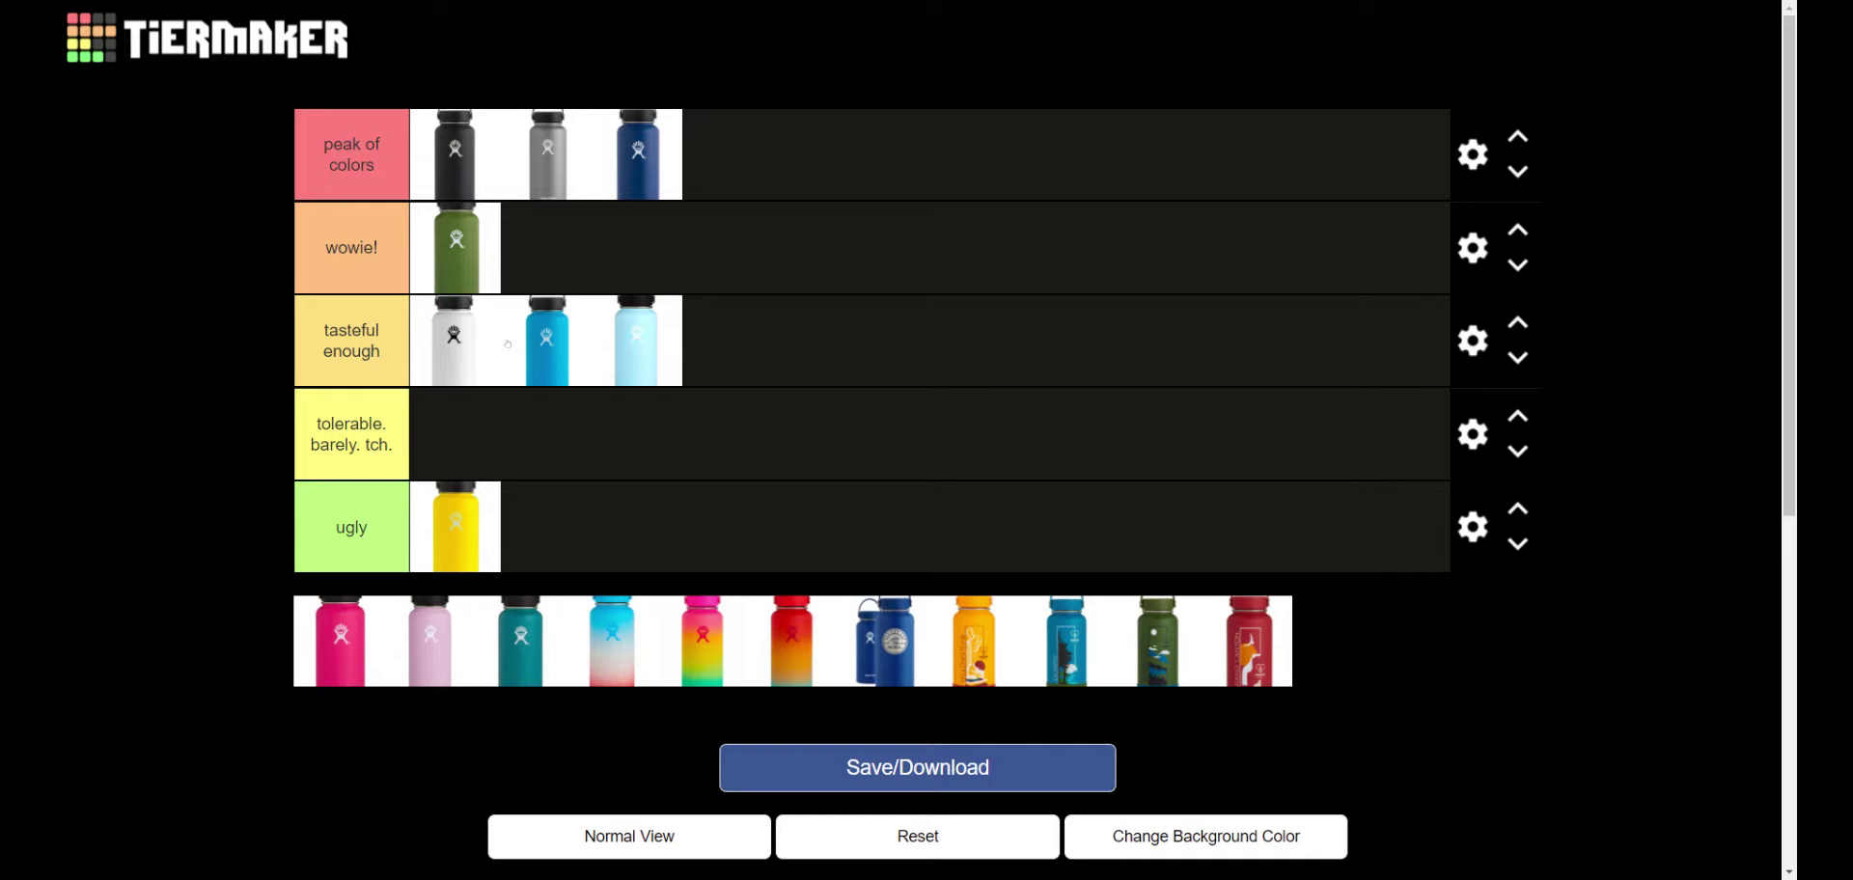
drag(650, 359, 547, 251)
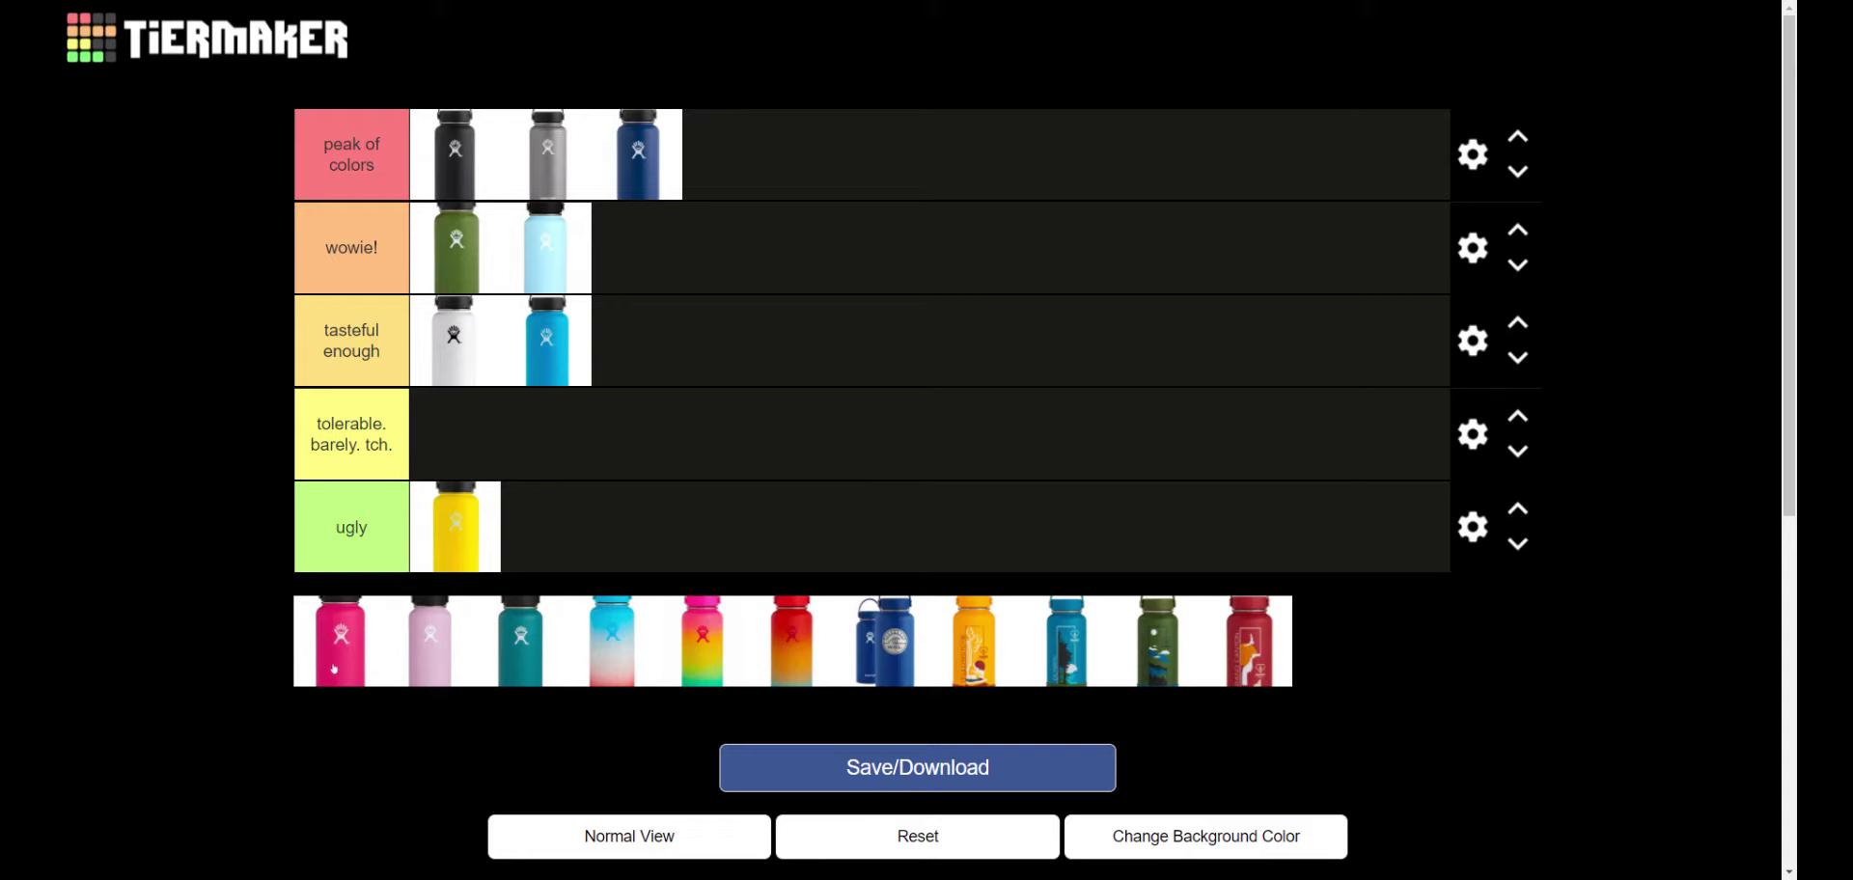
drag(334, 668, 545, 529)
mouse_move(338, 656)
mouse_down()
mouse_move(490, 413)
mouse_move(513, 453)
mouse_up()
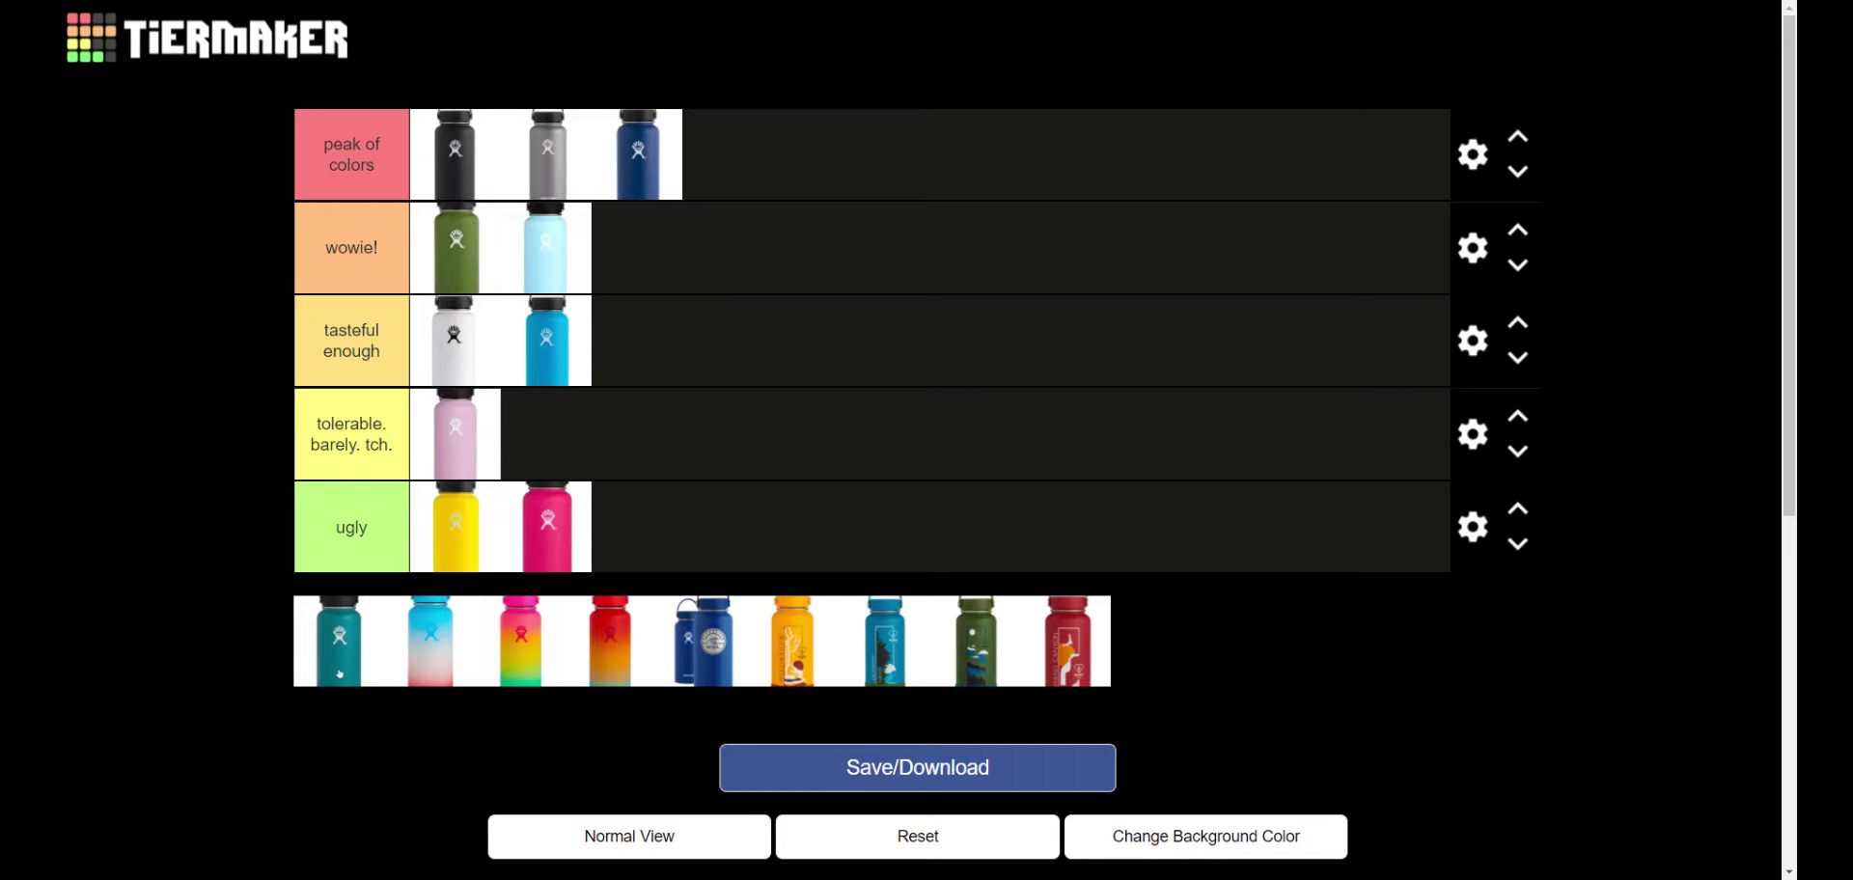
drag(339, 671, 674, 271)
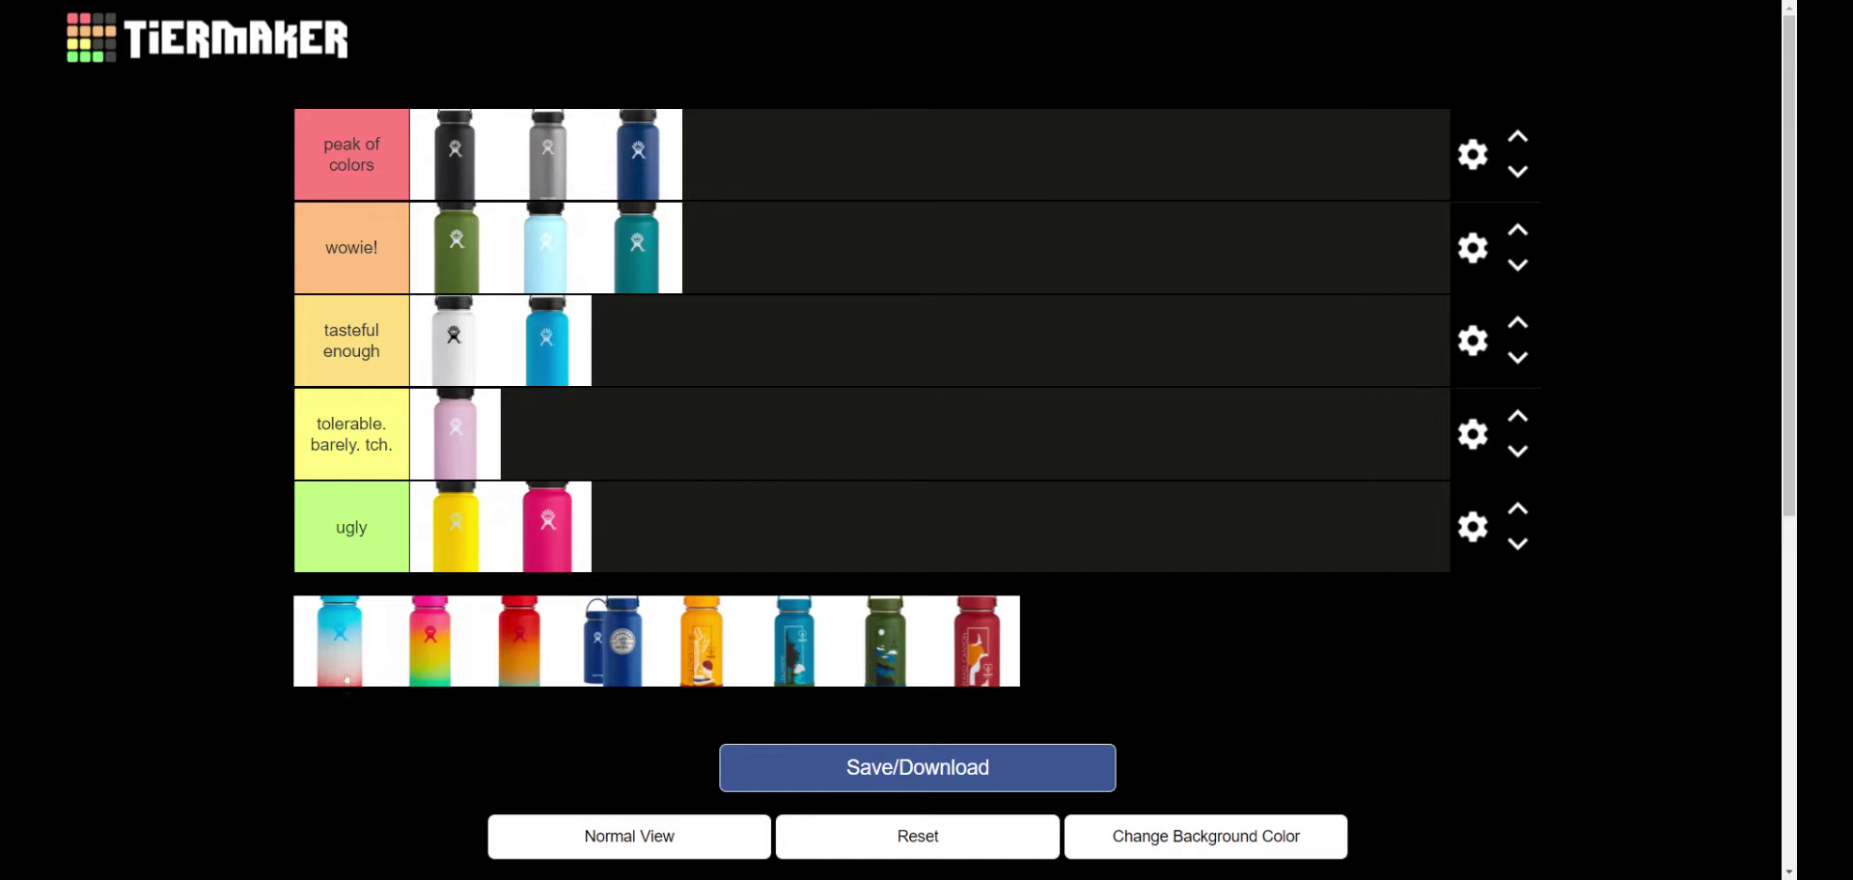
Sort blue-pink gradient and blue patterned into wowie!, rainbow and red-orange gradient into tasteful enough.
mouse_move(357, 670)
mouse_down()
mouse_move(1055, 311)
mouse_move(1068, 362)
mouse_move(977, 437)
mouse_move(820, 445)
mouse_move(894, 222)
mouse_move(887, 339)
mouse_move(833, 364)
mouse_move(746, 268)
mouse_move(745, 181)
mouse_move(783, 260)
mouse_move(838, 263)
mouse_up()
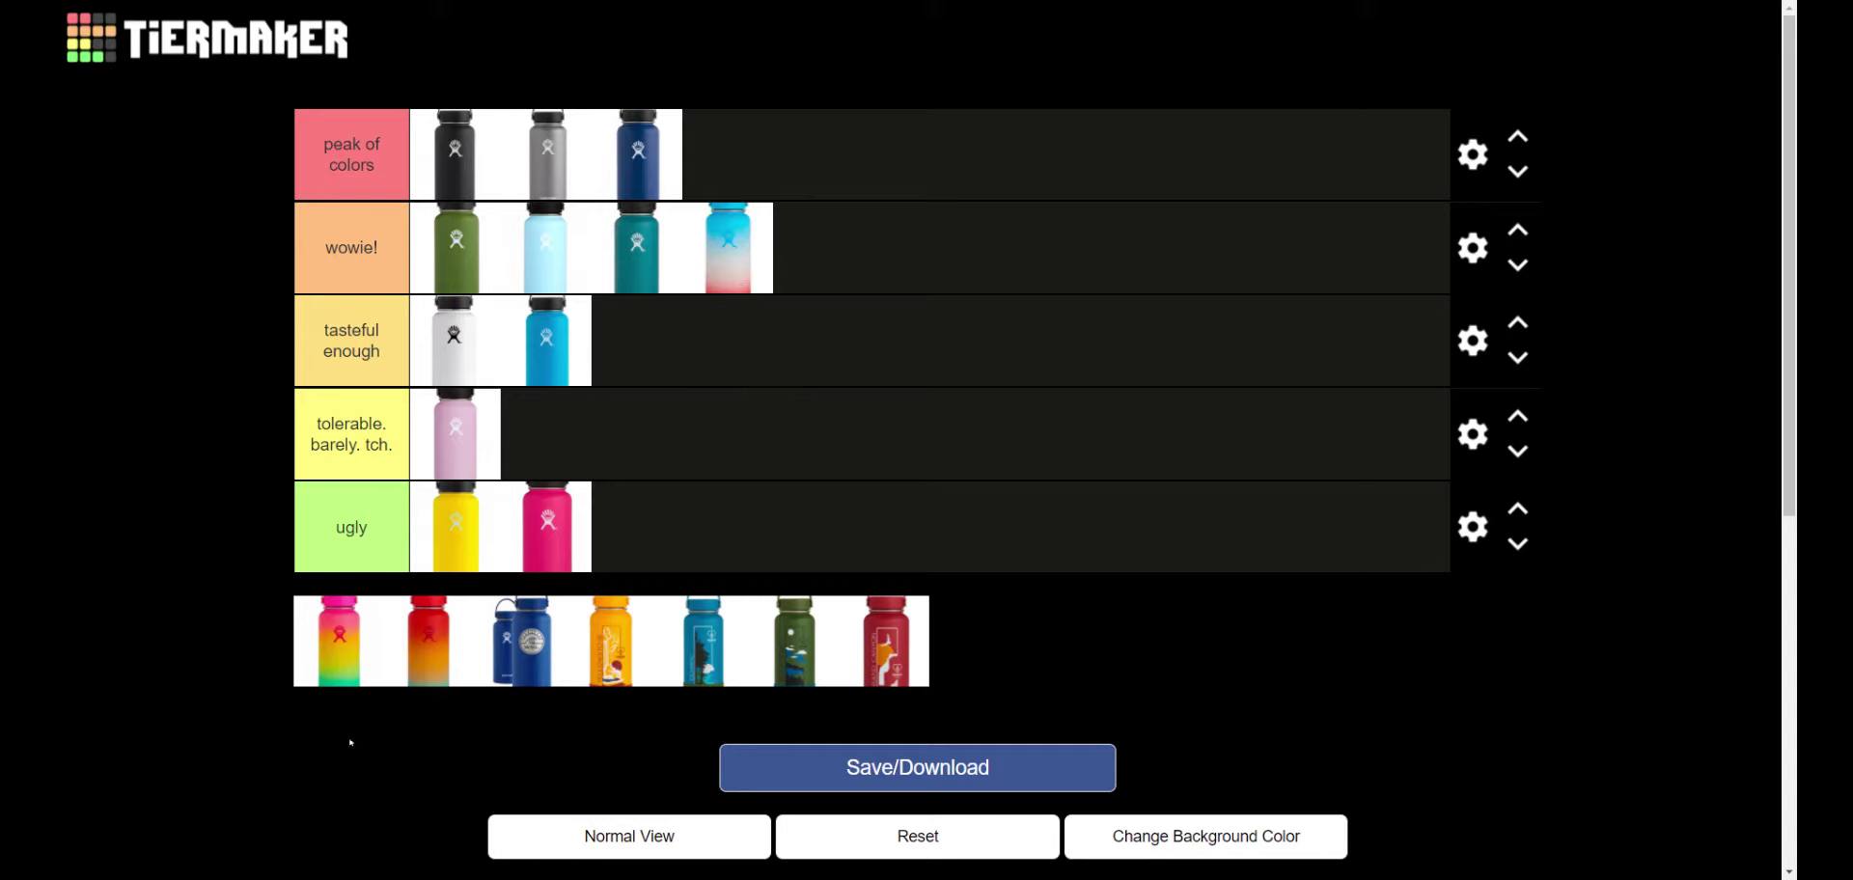
mouse_move(336, 658)
mouse_down()
mouse_move(372, 685)
mouse_move(769, 393)
mouse_move(759, 360)
mouse_move(782, 401)
mouse_up()
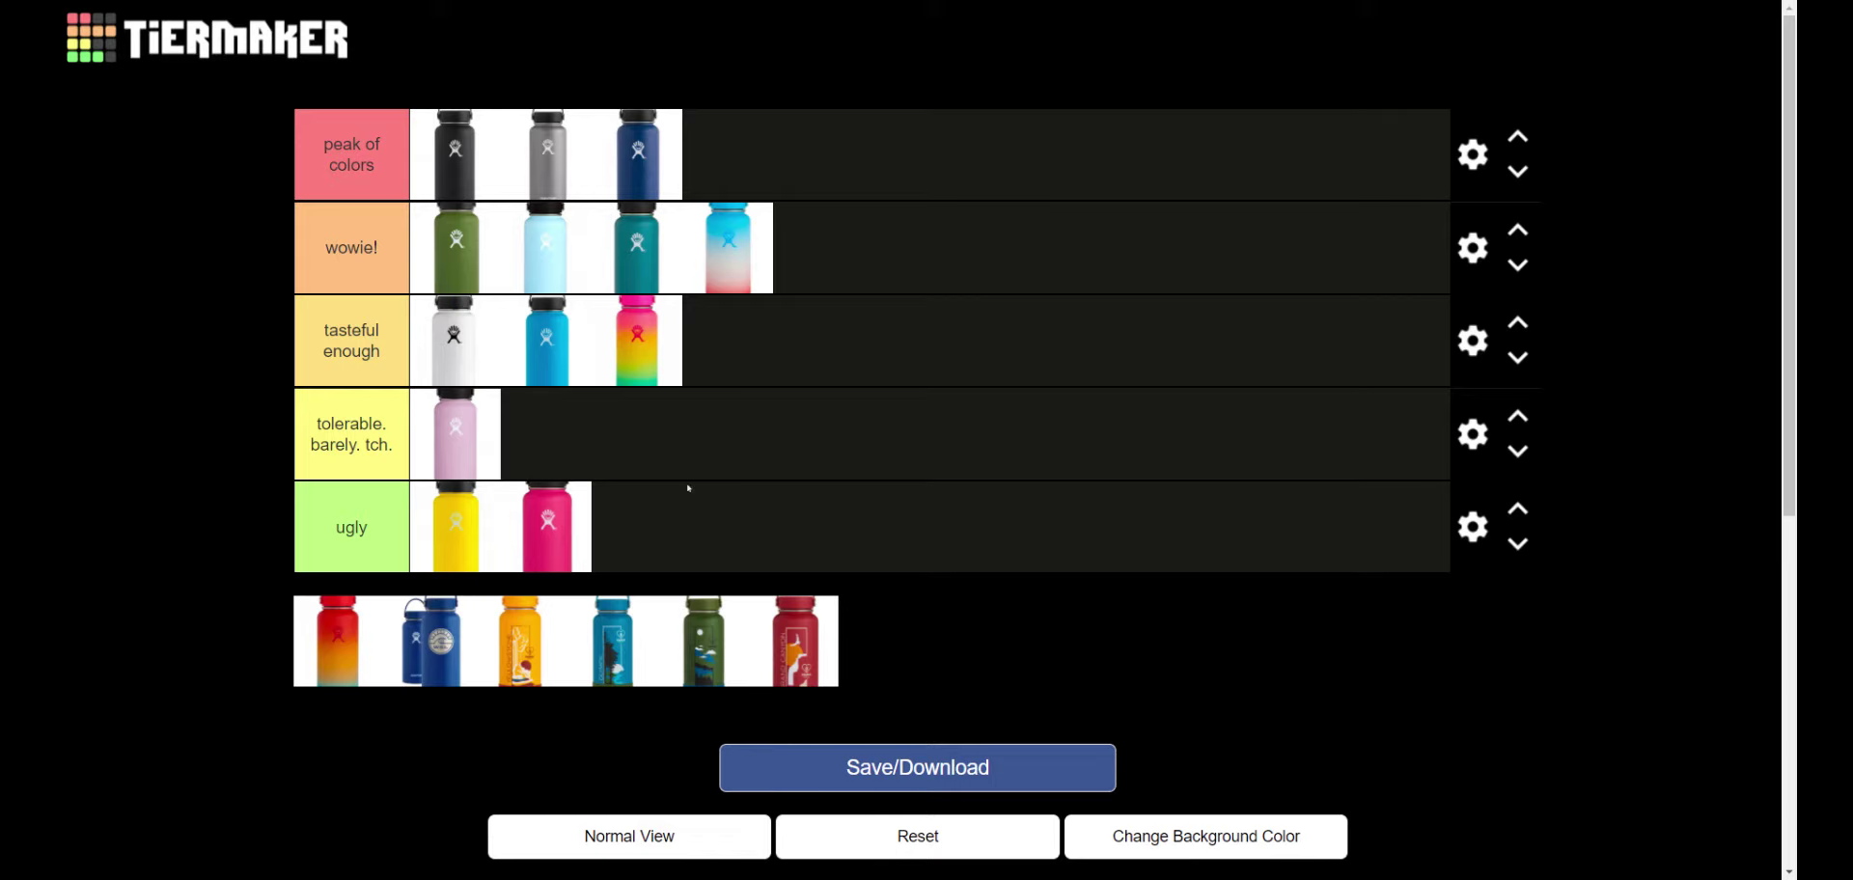
drag(637, 352, 720, 363)
drag(353, 674, 842, 363)
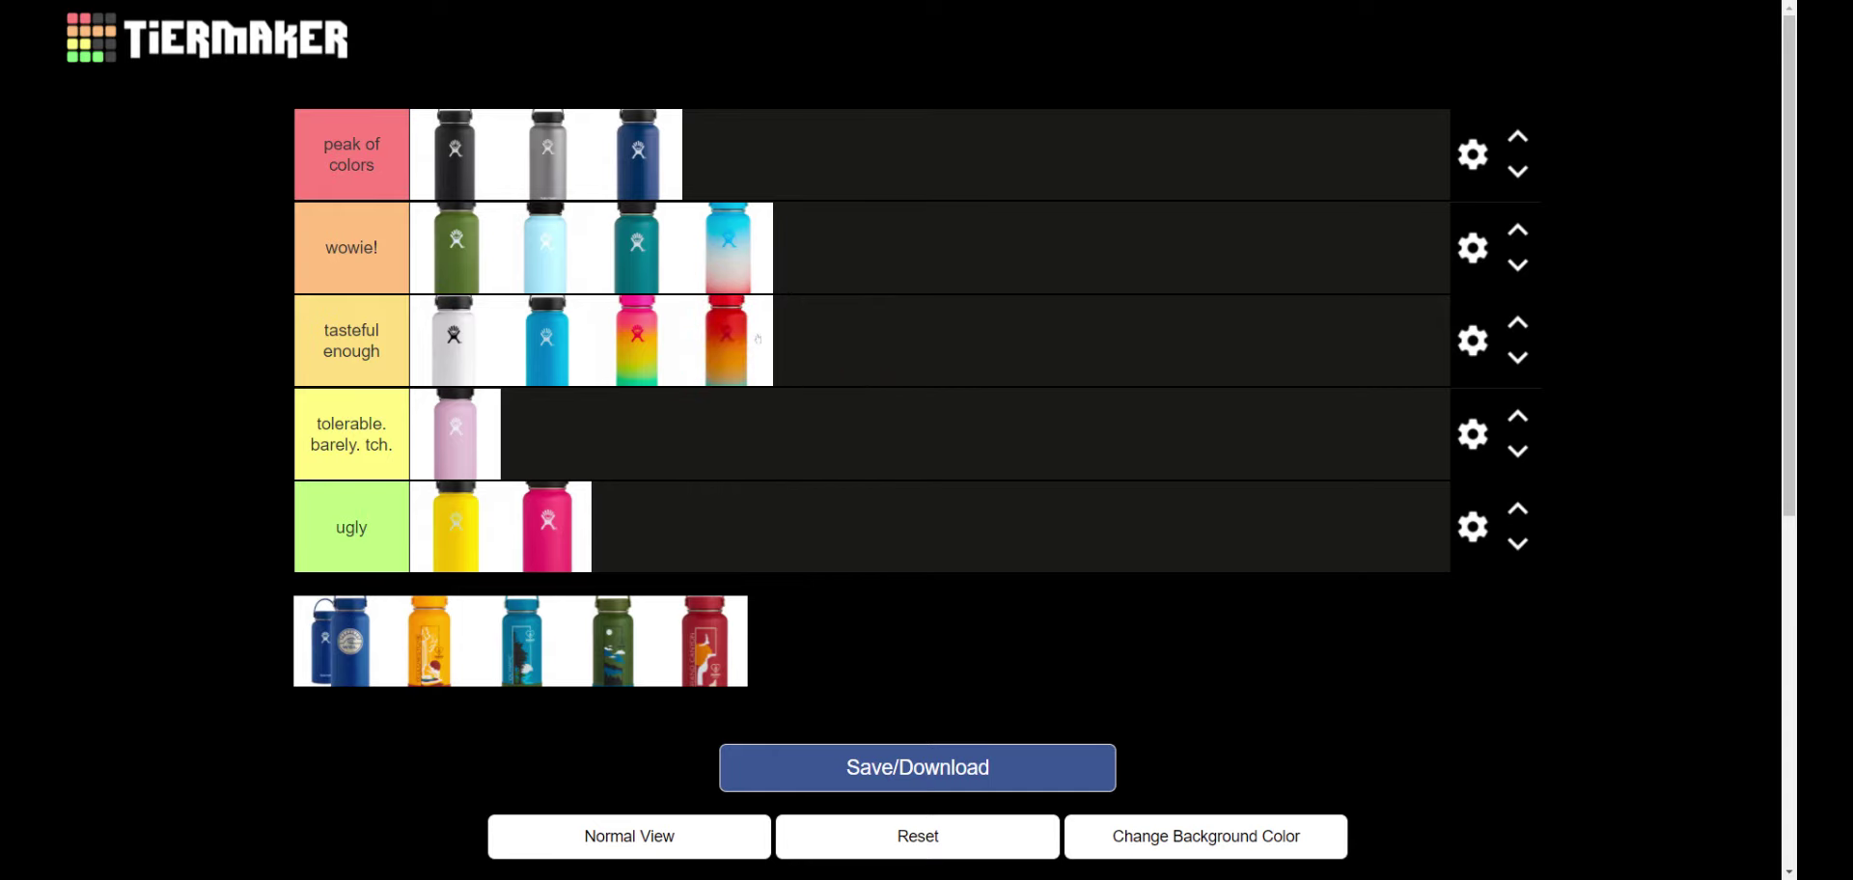
mouse_move(342, 666)
mouse_down()
mouse_move(530, 564)
mouse_move(919, 277)
mouse_move(869, 285)
mouse_up()
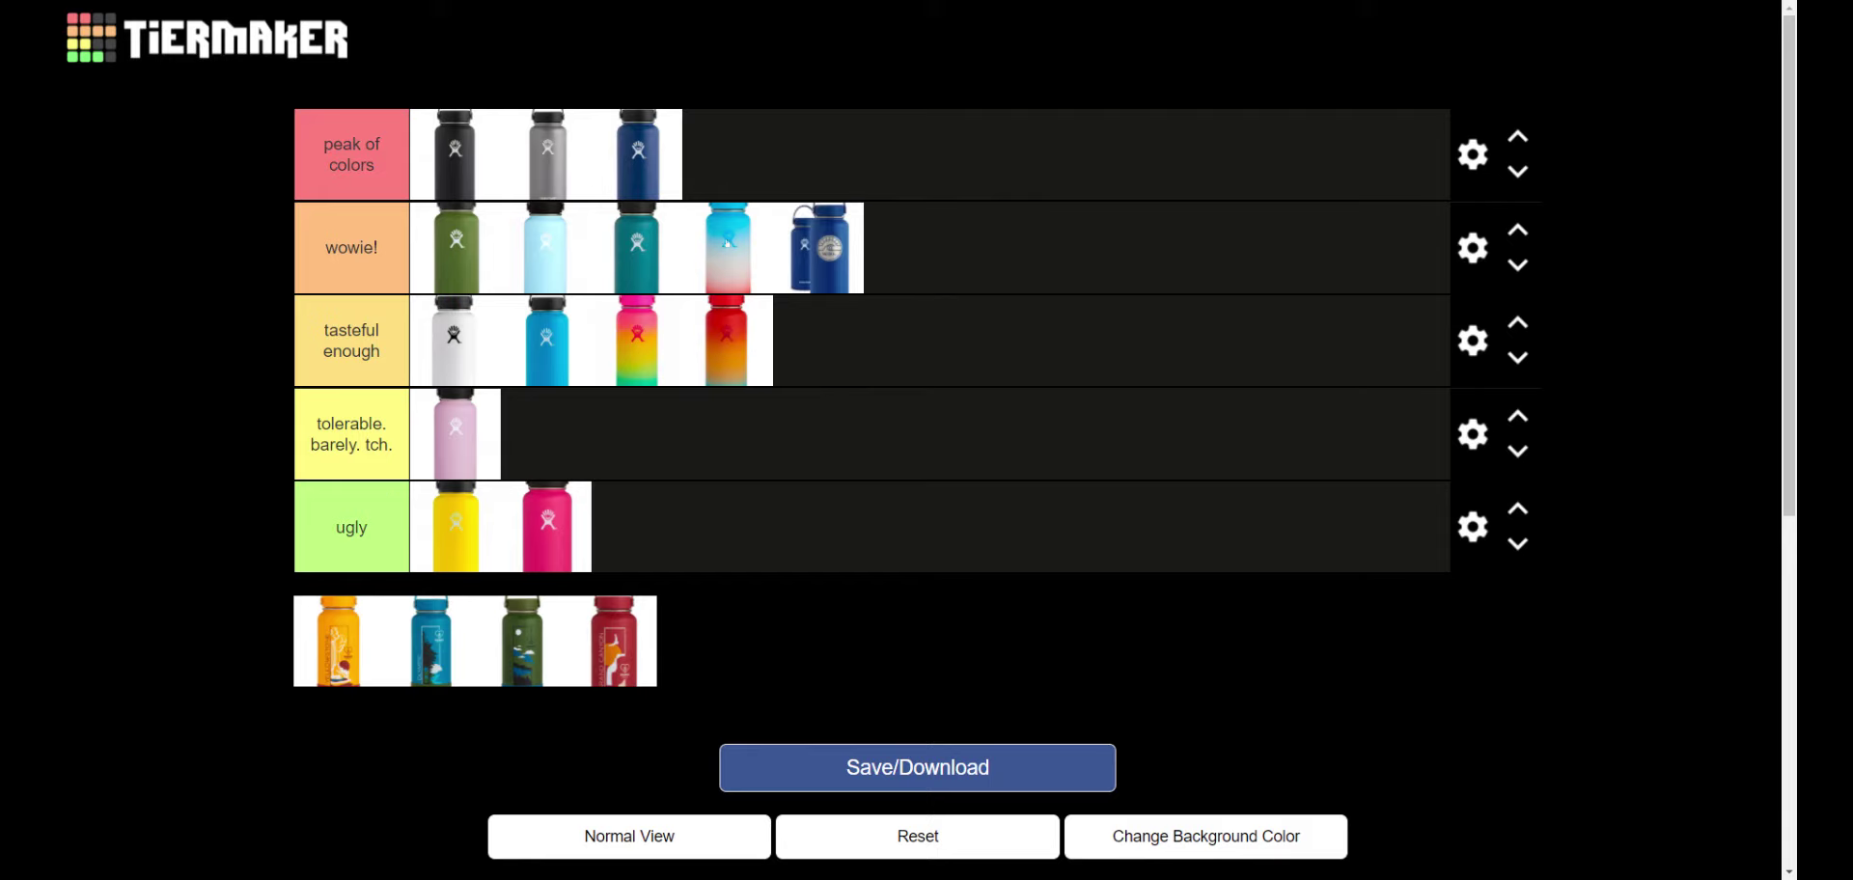
Place orange in tolerable, blue mountain in wowie!, green mountain in tasteful enough, red in peak.
click(645, 132)
mouse_move(338, 641)
mouse_down()
mouse_move(342, 663)
mouse_move(610, 433)
mouse_move(565, 440)
mouse_up()
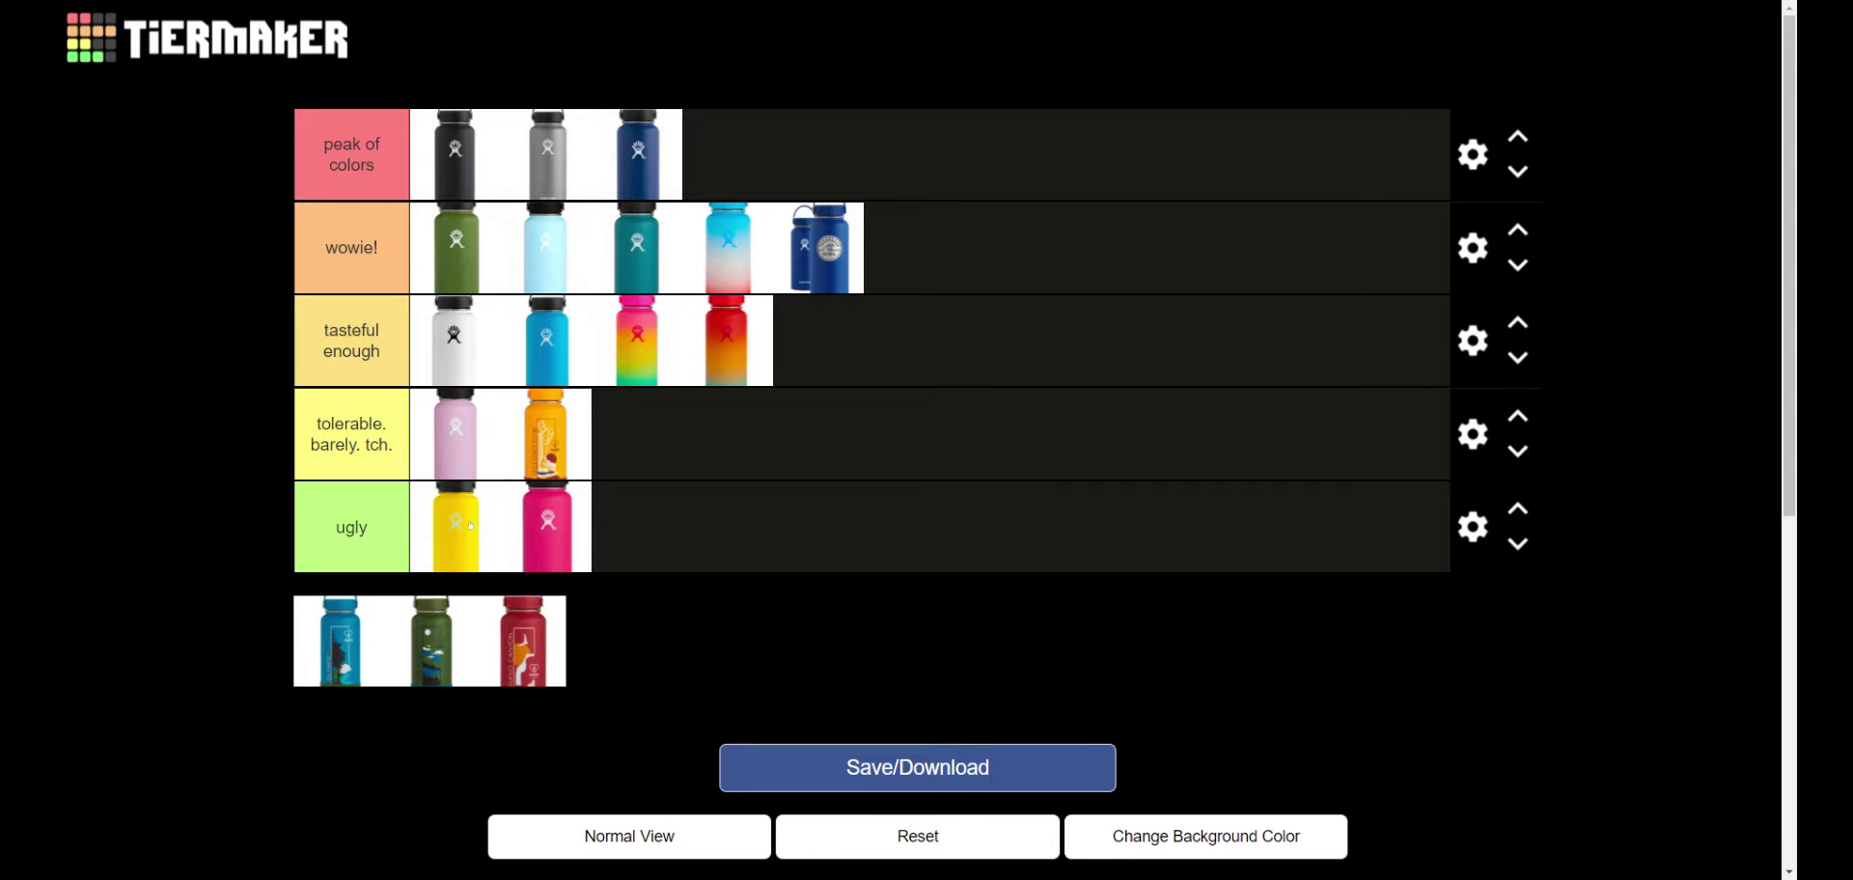
mouse_move(356, 669)
mouse_down()
mouse_move(1090, 214)
mouse_move(1061, 228)
mouse_up()
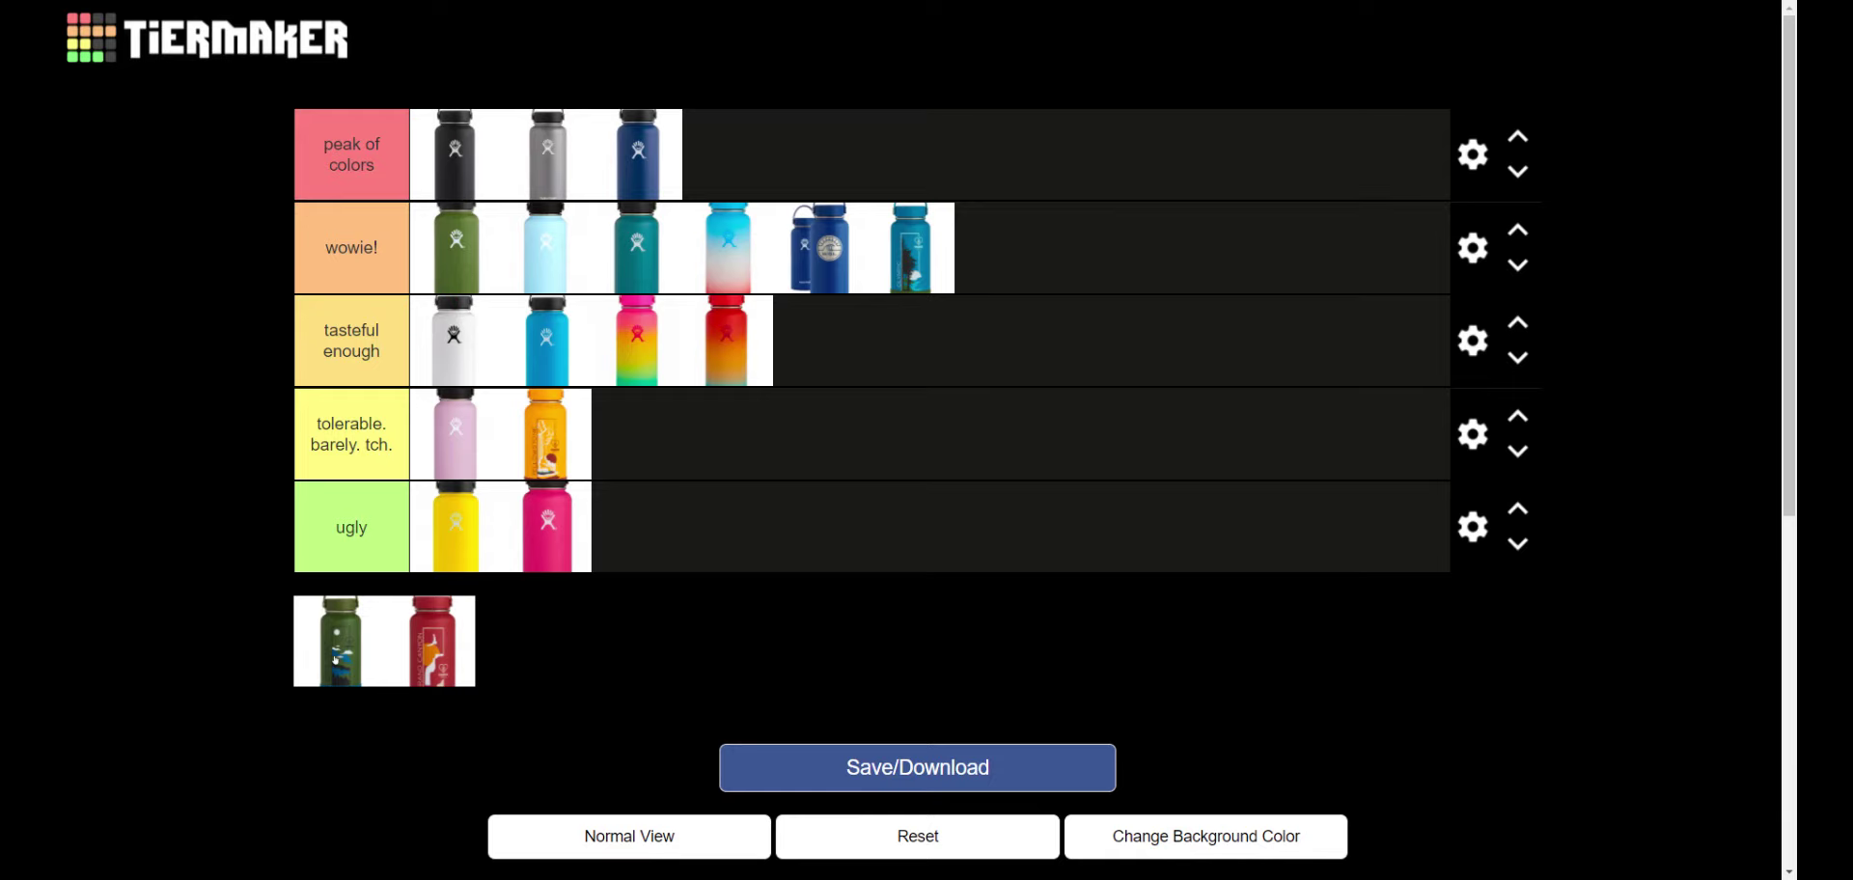
drag(339, 675, 578, 588)
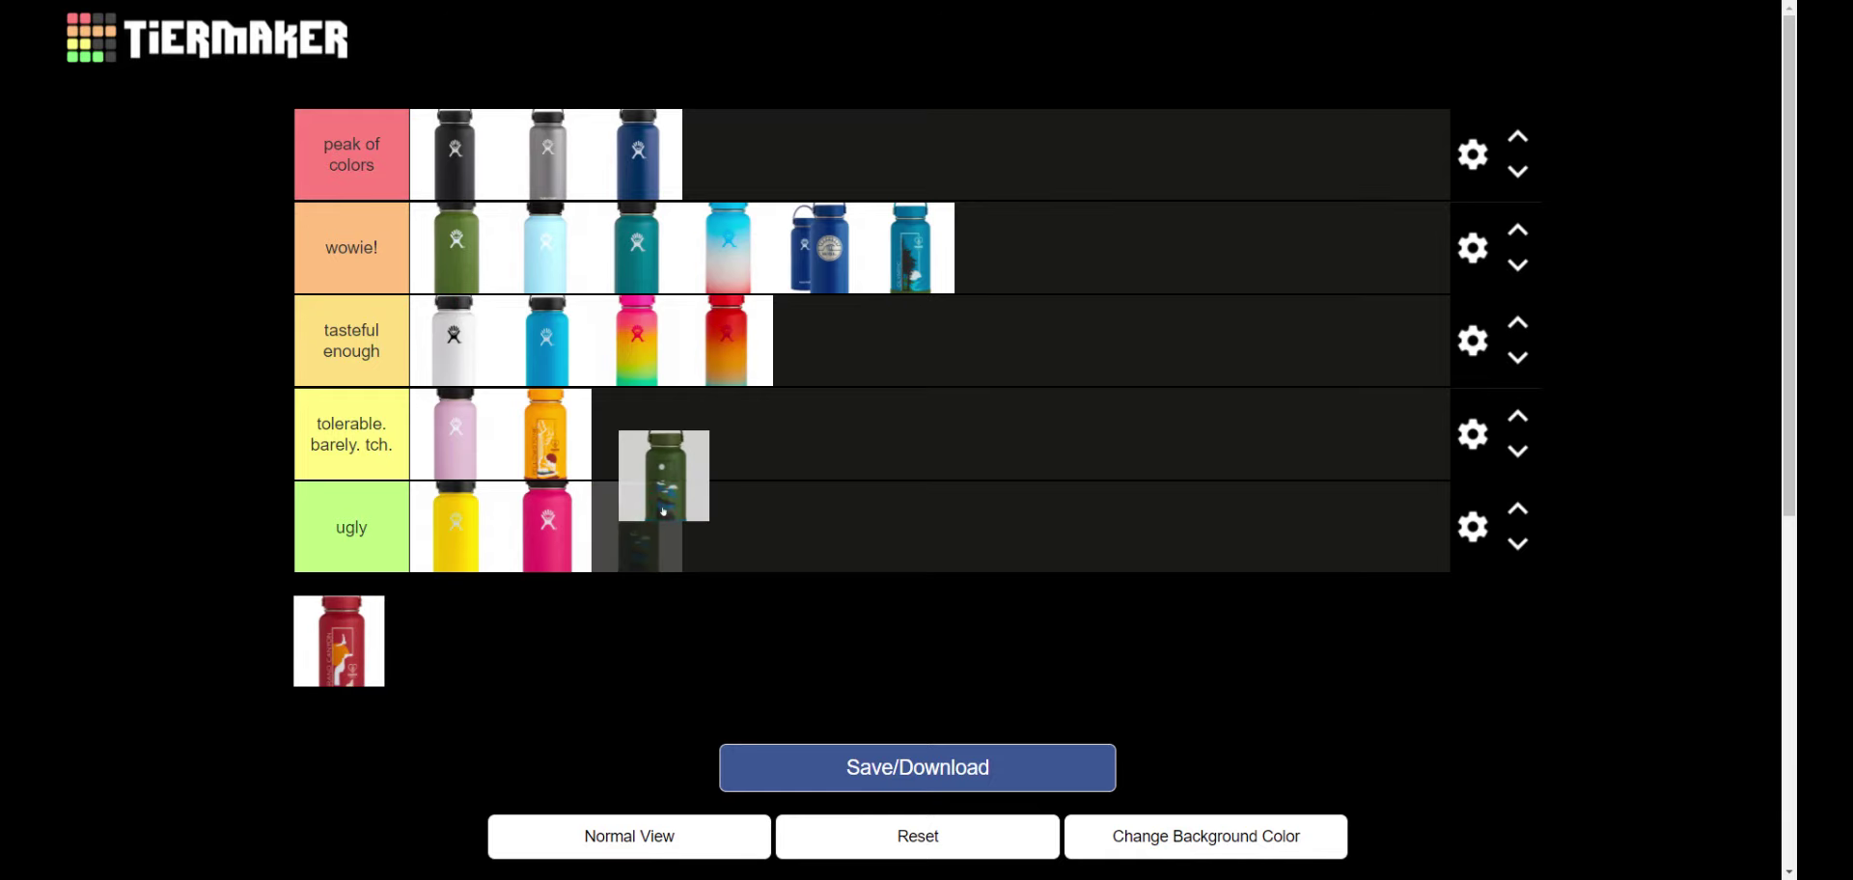
drag(664, 513, 867, 391)
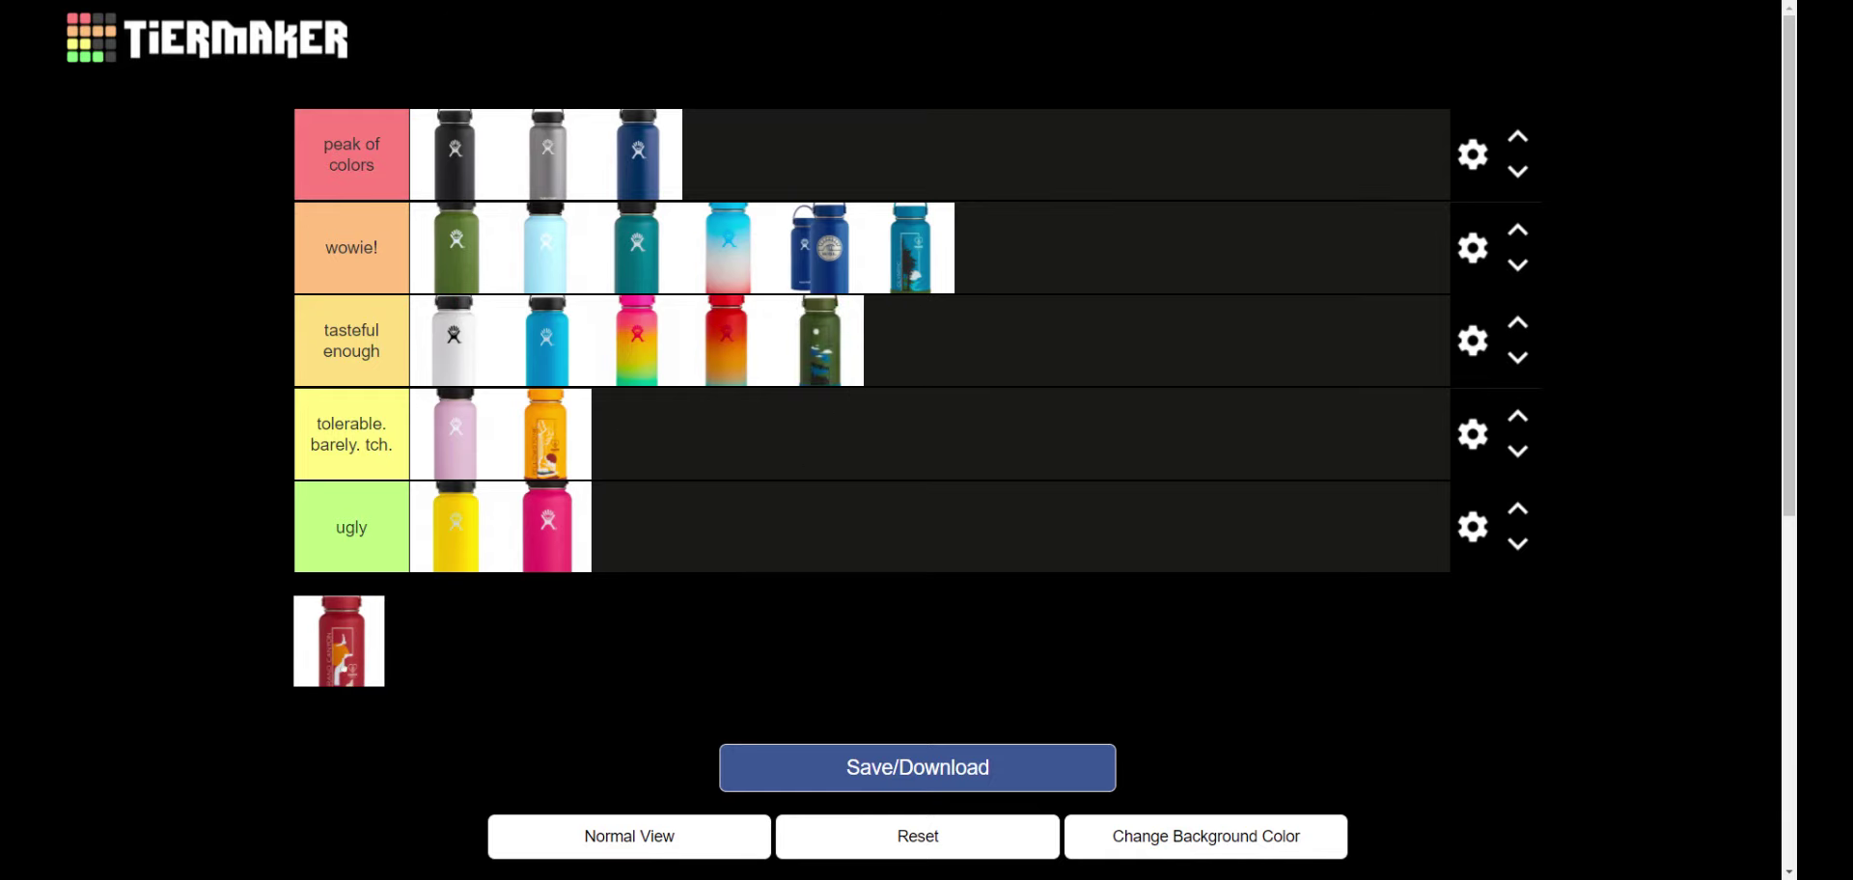
drag(353, 661, 826, 144)
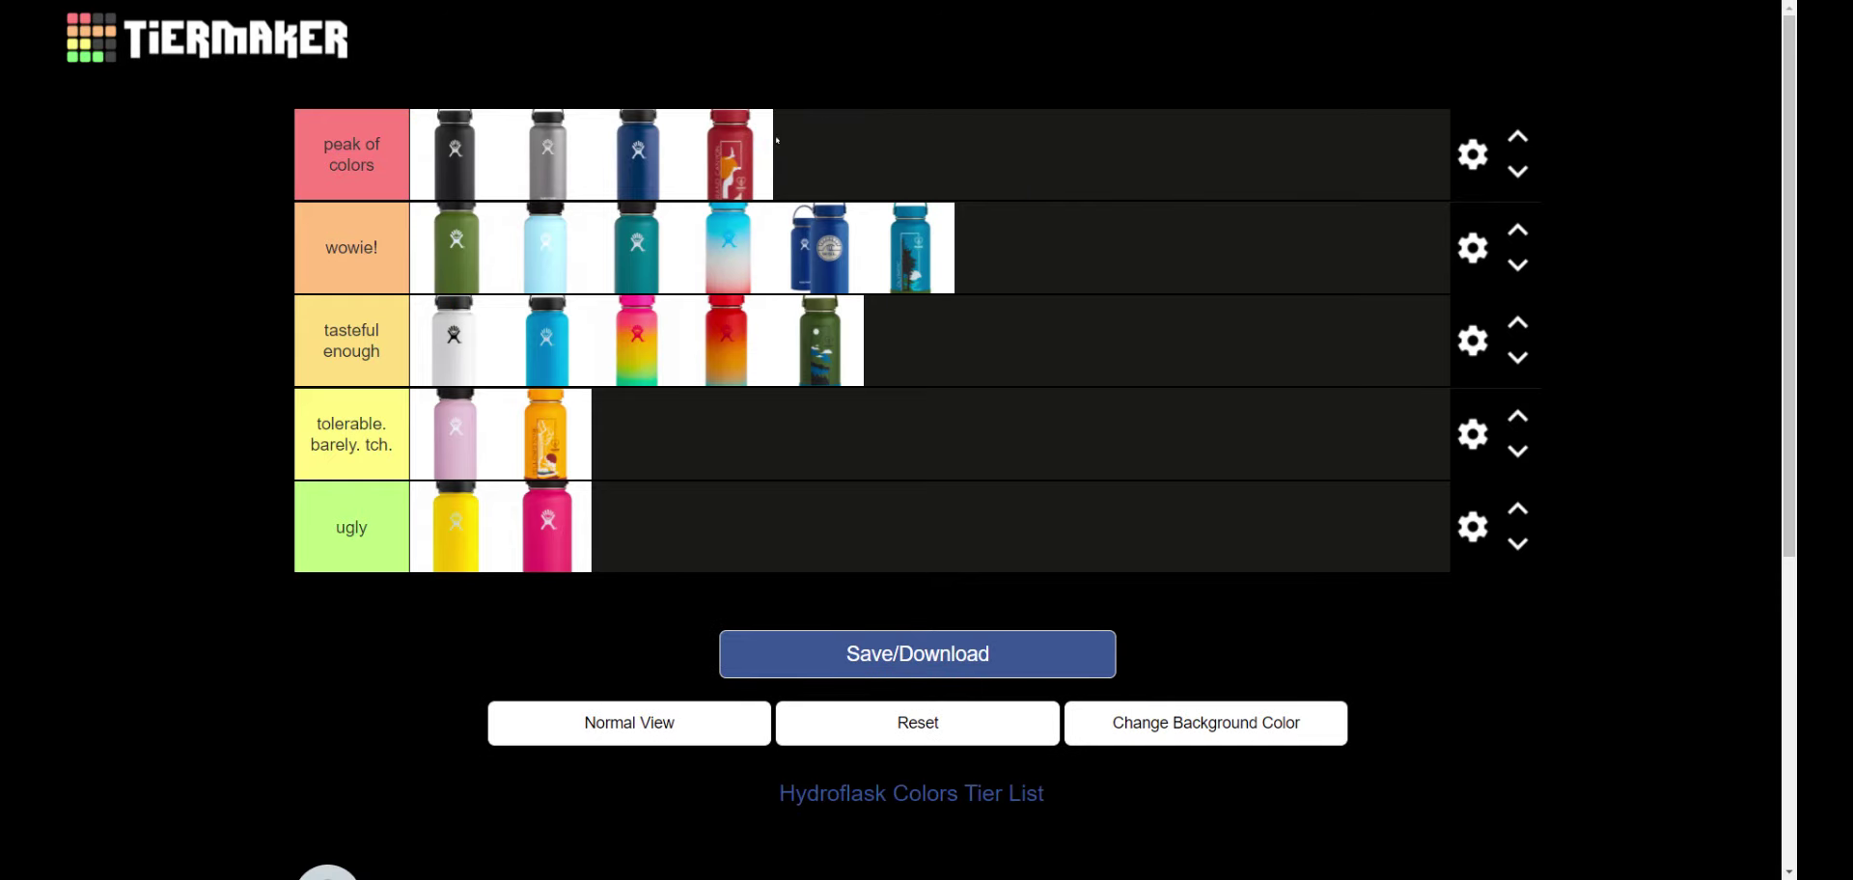